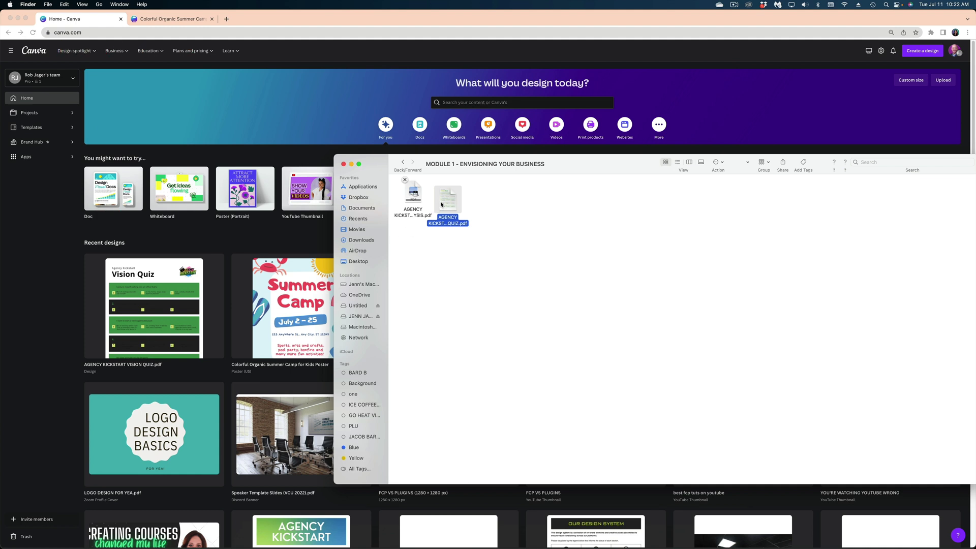
Import the Vision Quiz PDF into Canva and select its question and title text boxes
drag(372, 186, 228, 196)
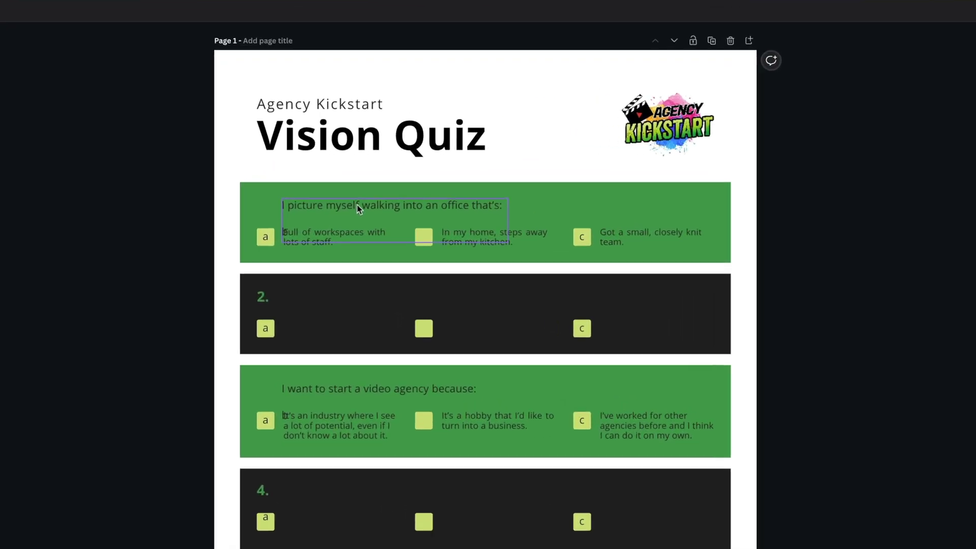
click(359, 201)
click(323, 148)
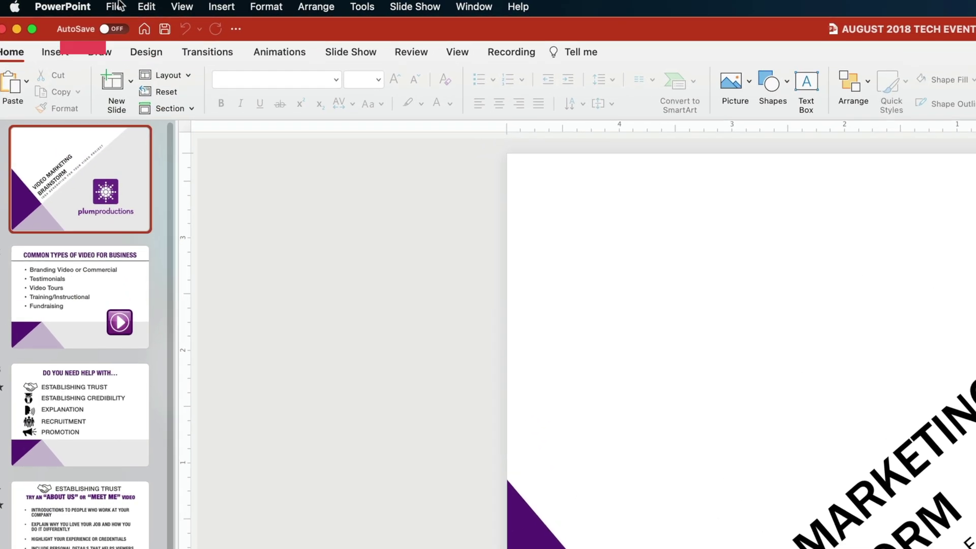
Export the Video Marketing Brainstorm presentation as a PDF to Dropbox
click(60, 4)
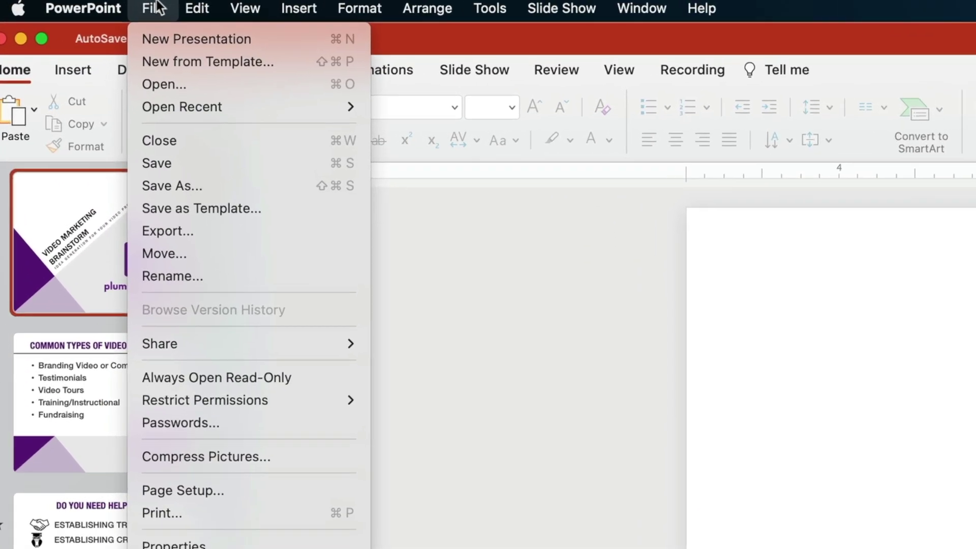
click(166, 231)
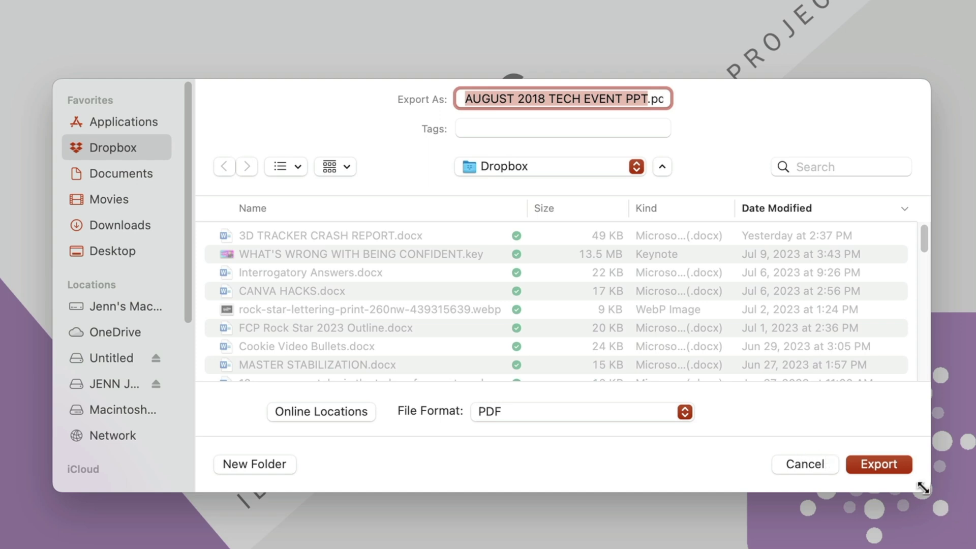
click(901, 465)
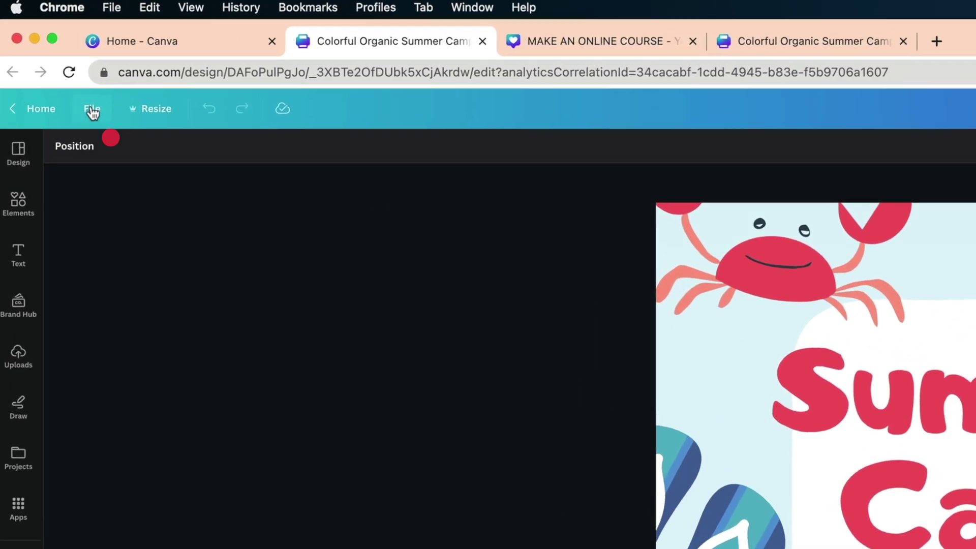
Show rulers and guides and pull a vertical guide onto the poster
click(43, 48)
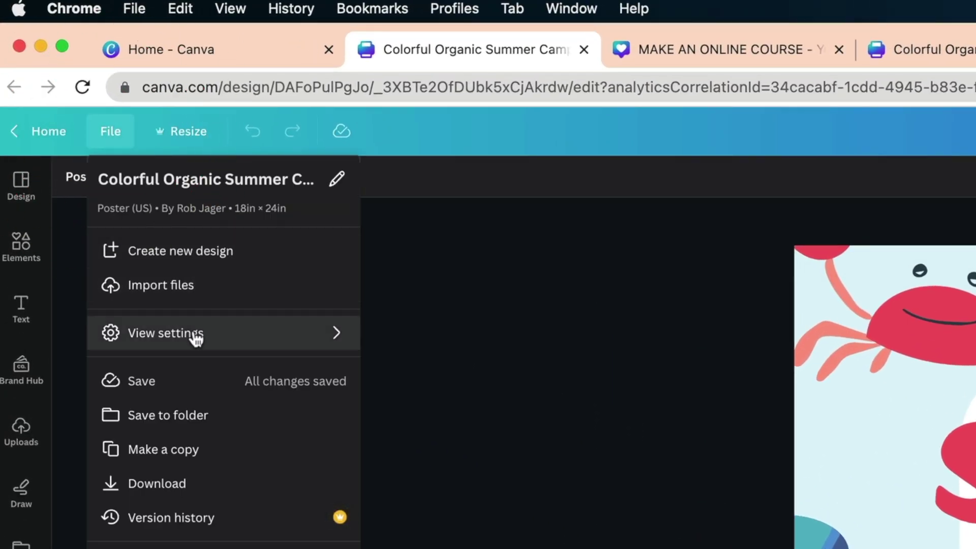
mouse_move(196, 339)
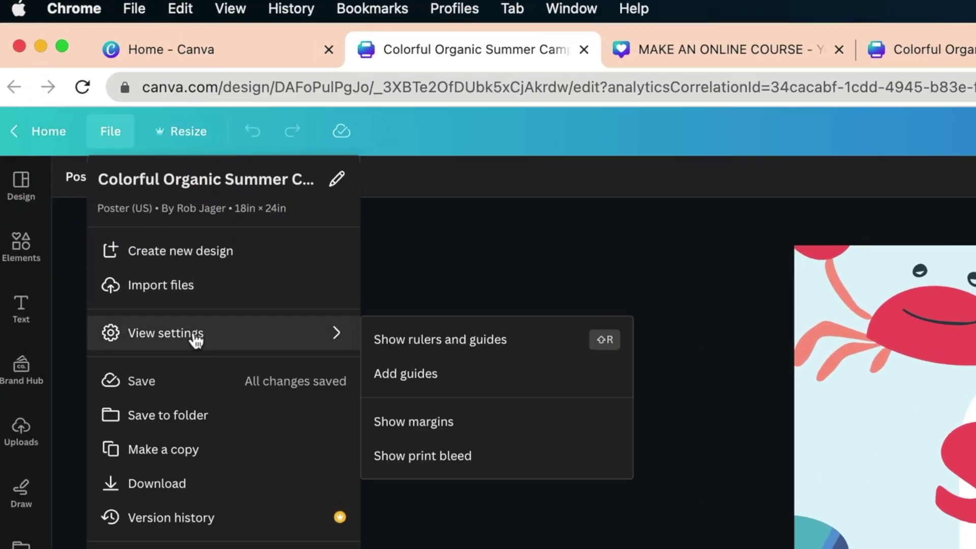
click(396, 346)
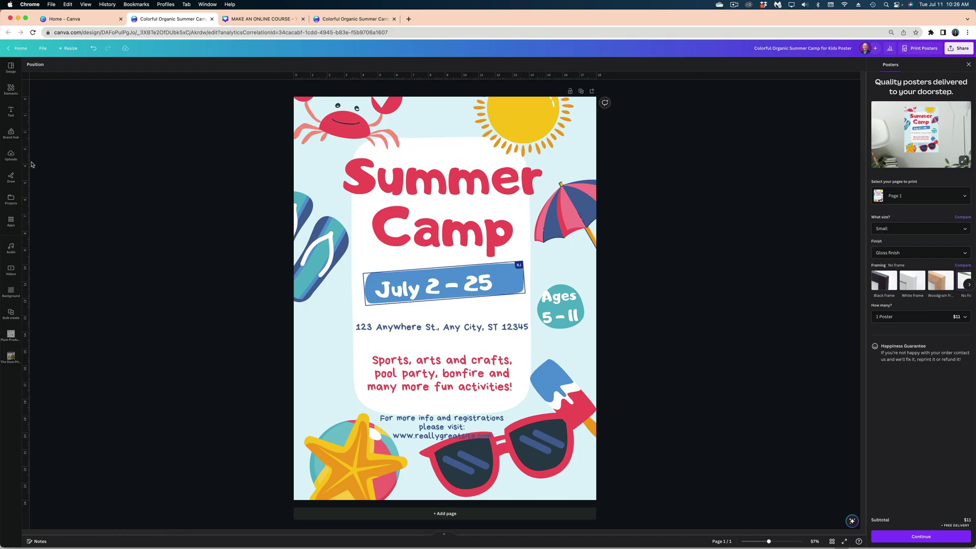
drag(31, 164, 41, 161)
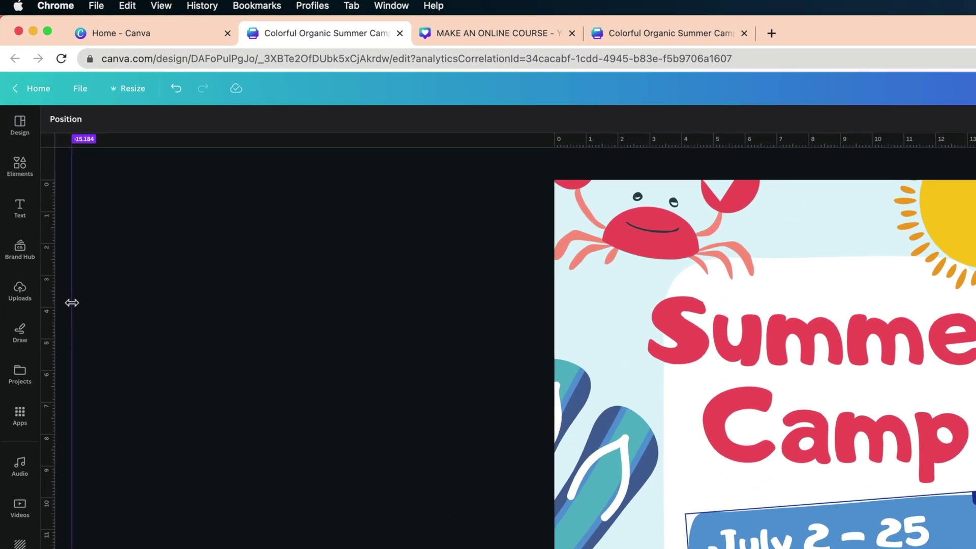
drag(393, 331, 570, 352)
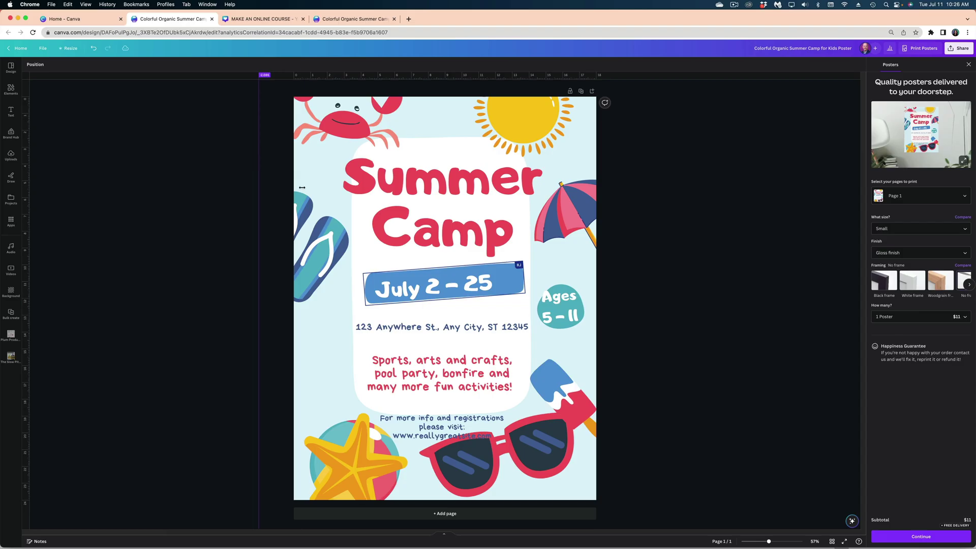
drag(307, 197, 286, 364)
Move the starfish and beach ball left against the page edge
click(344, 466)
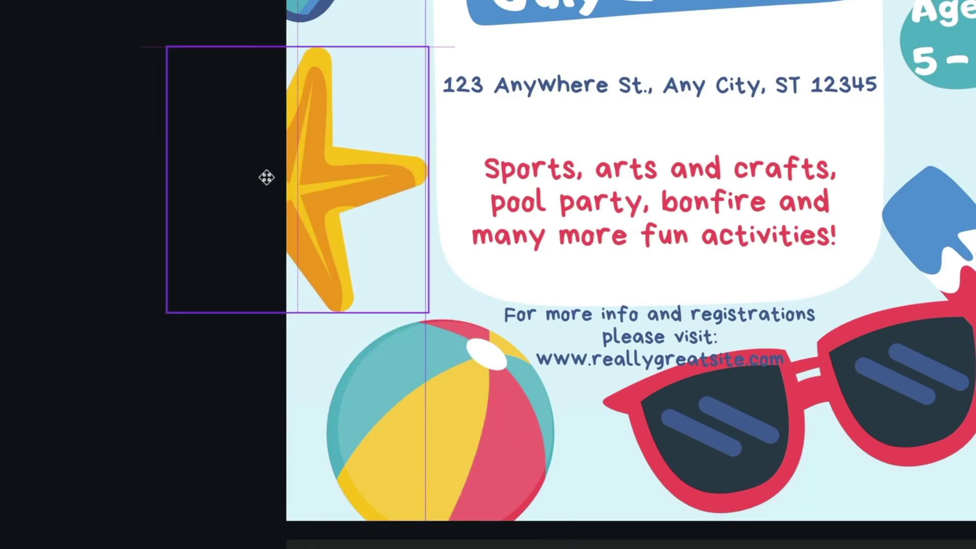
drag(267, 176, 266, 177)
drag(375, 436, 247, 462)
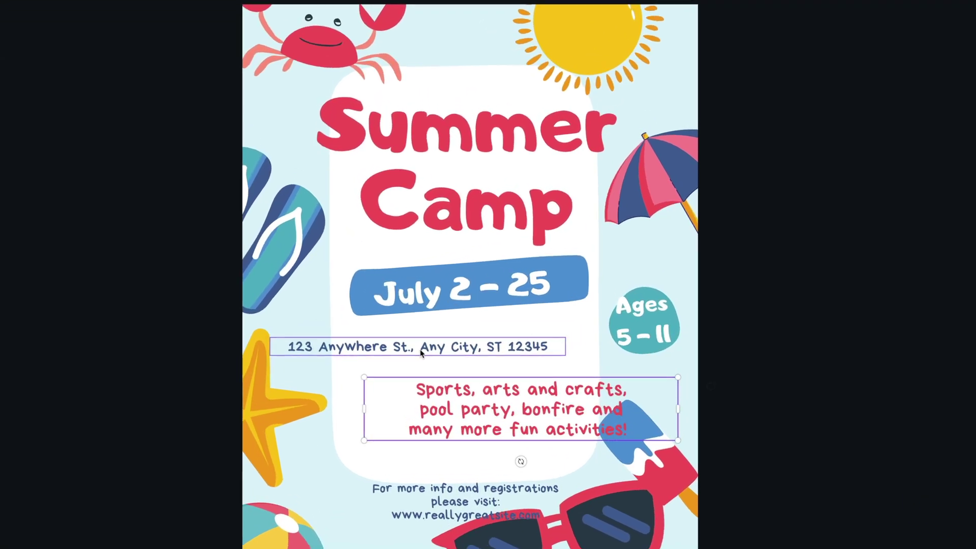
Tidy up the heading, date banner, address and activities text, then shift them slightly
shift+click(421, 274)
shift+click(449, 195)
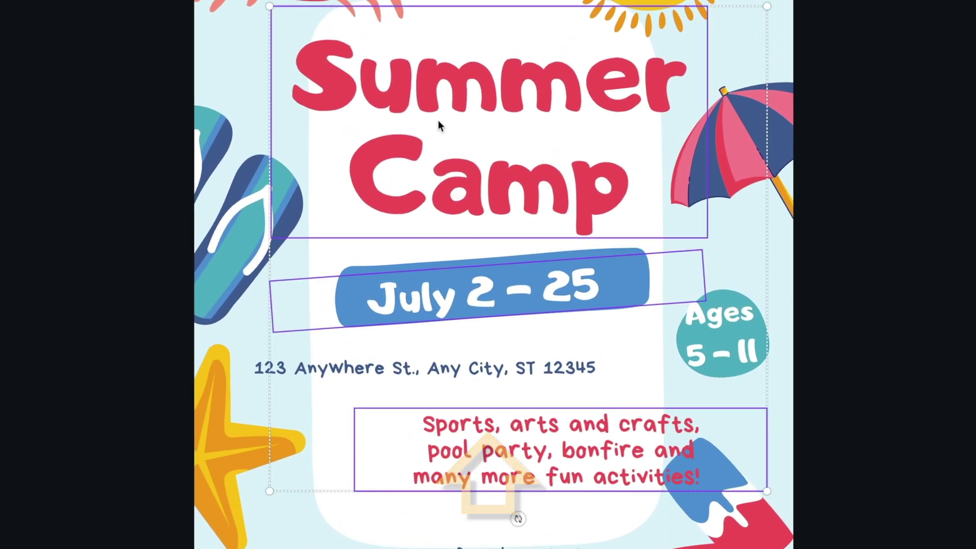
shift+click(432, 371)
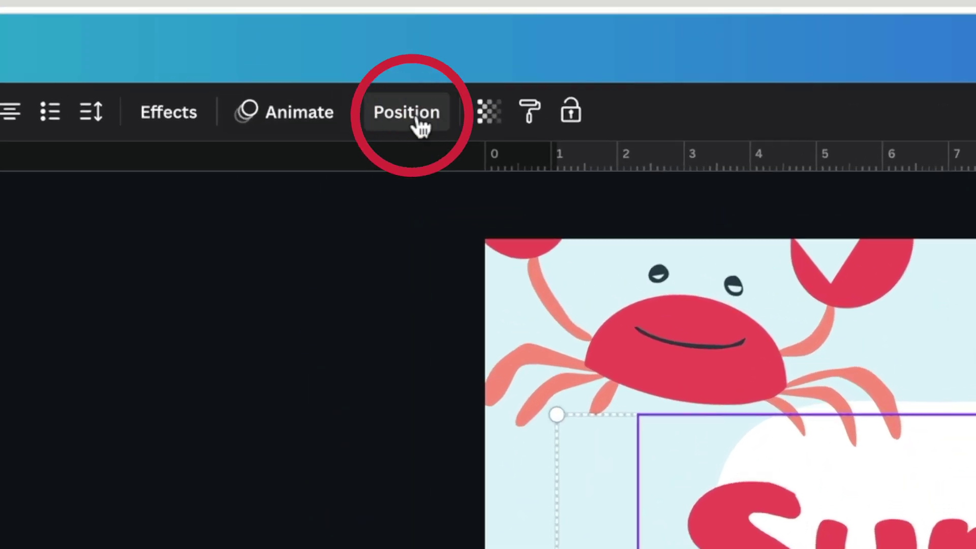
click(285, 69)
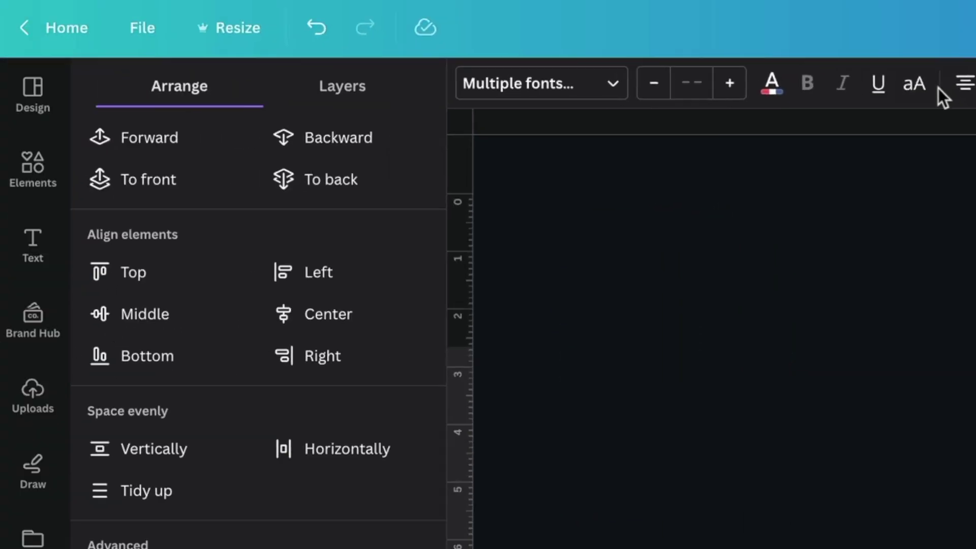
click(122, 494)
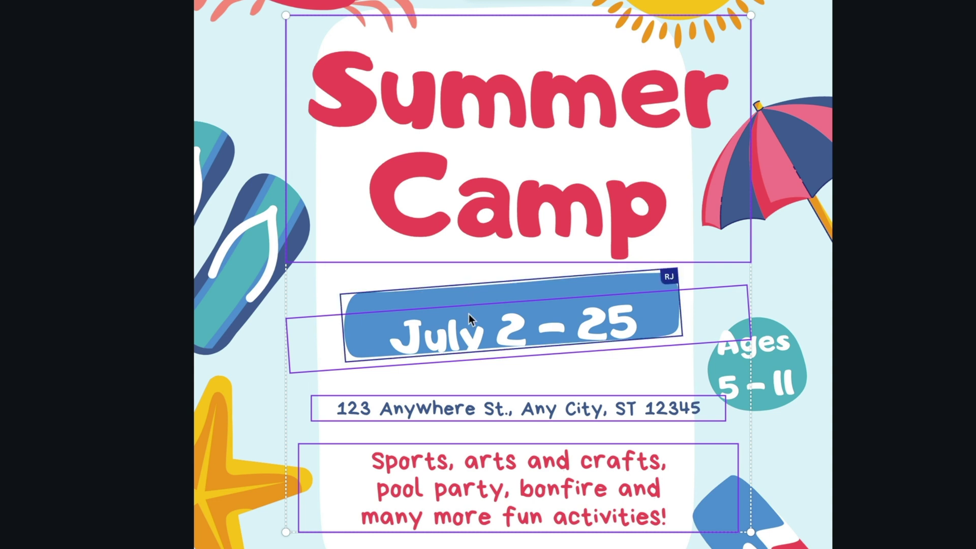
drag(467, 331, 469, 324)
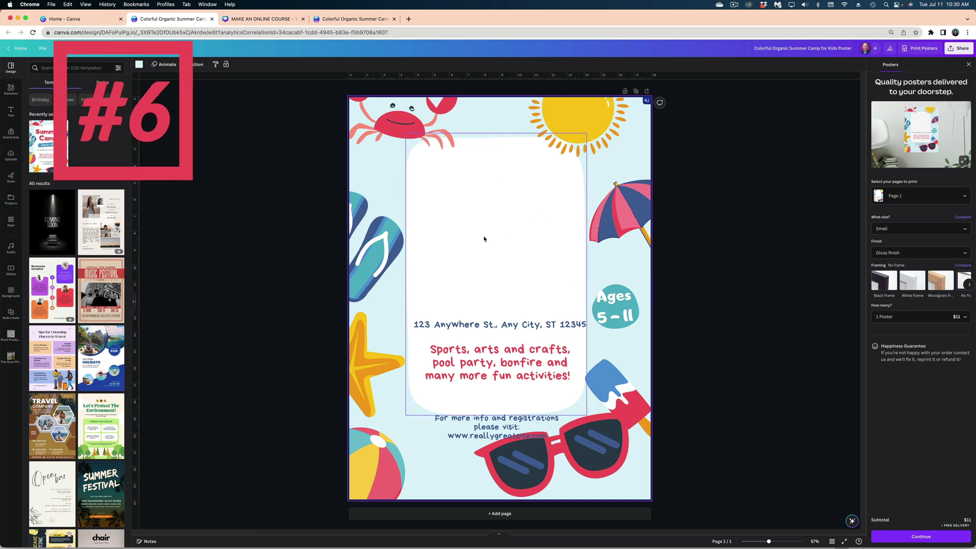
Add a text box with T, then move the activities text lower and across the white panel
click(11, 112)
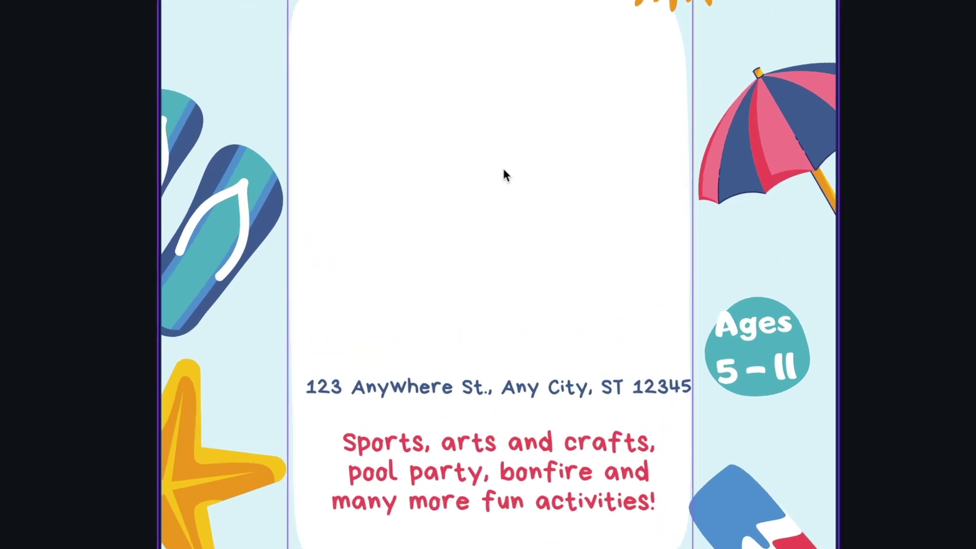
key(t)
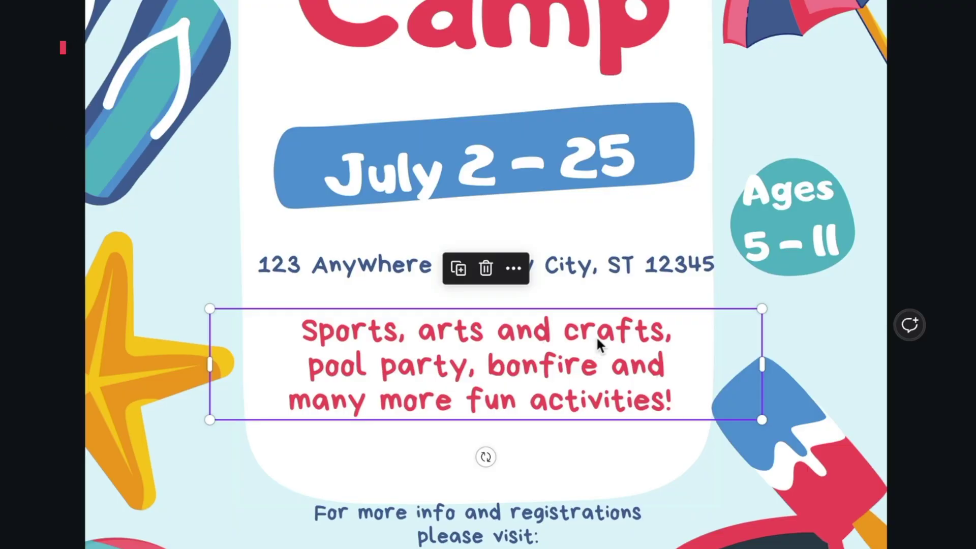
drag(542, 358, 609, 357)
click(576, 328)
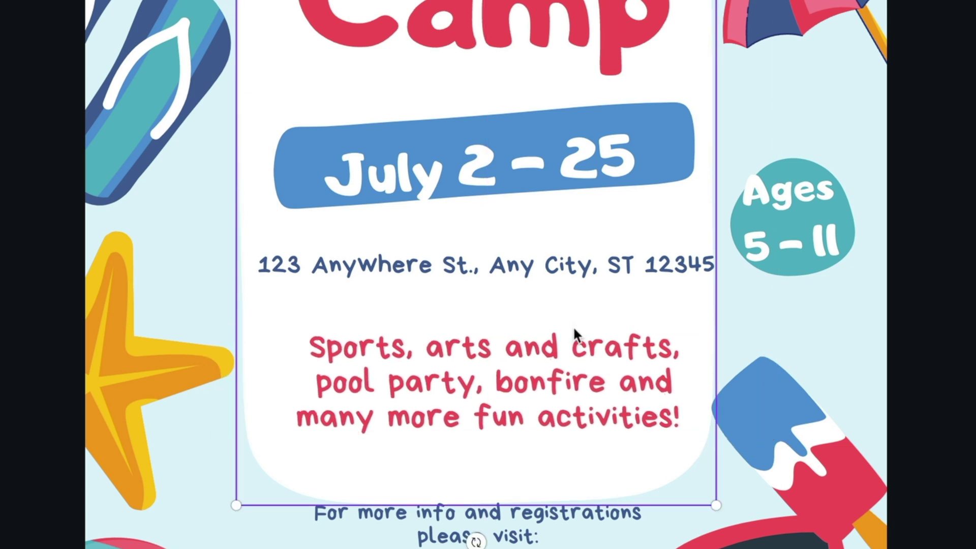
click(576, 349)
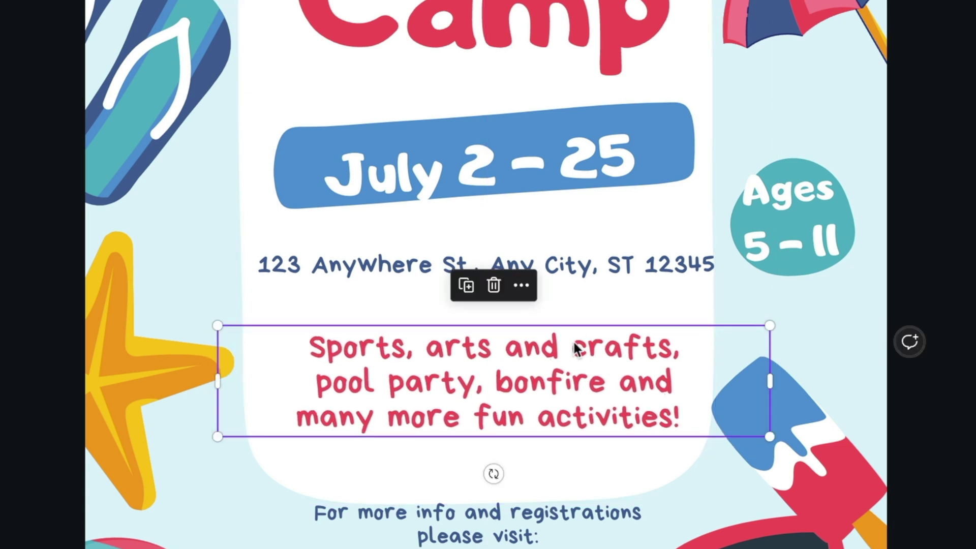
mouse_move(576, 348)
mouse_down()
mouse_move(573, 376)
mouse_move(576, 351)
mouse_up()
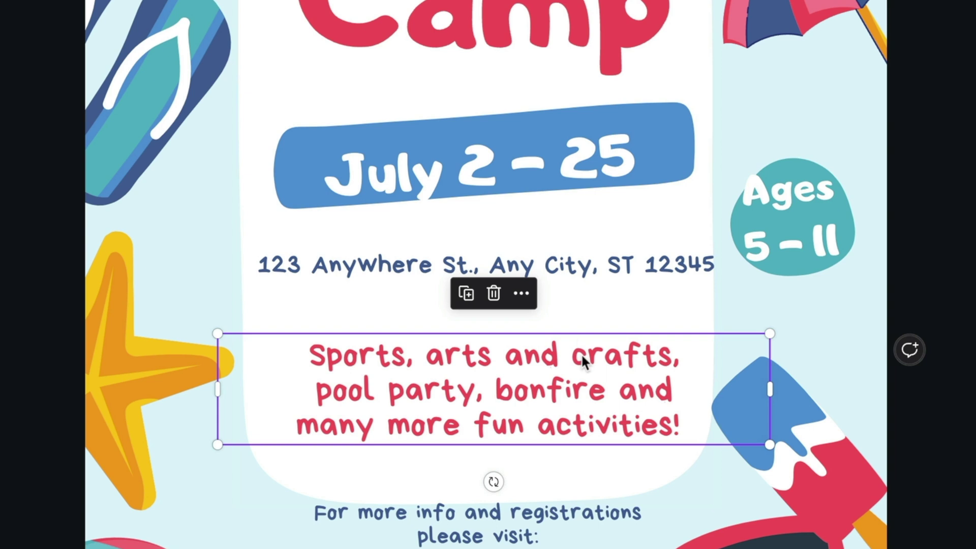
drag(582, 355, 504, 370)
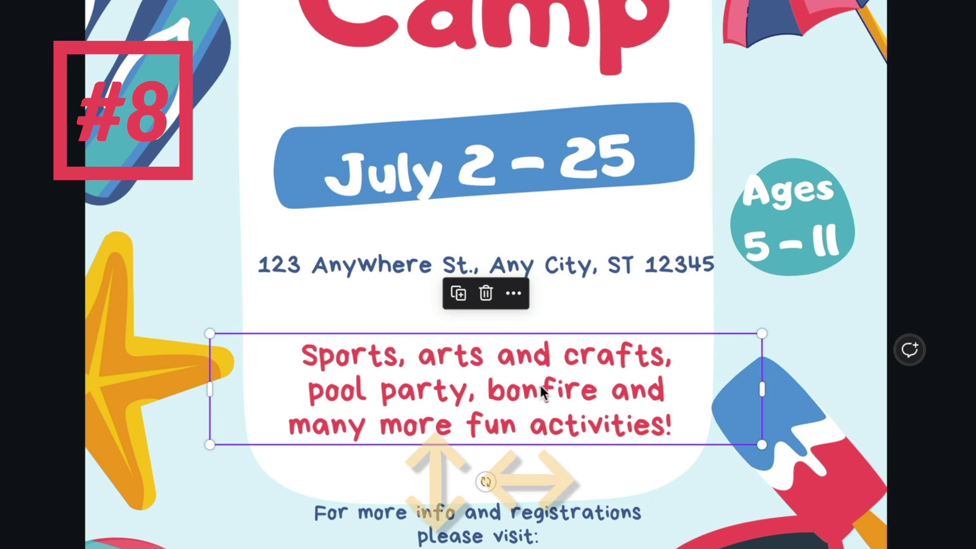
Nudge the activities text right and left with Shift+arrow keys until roughly centred
key(shift+Right)
key(shift+Right)
key(shift+Right)
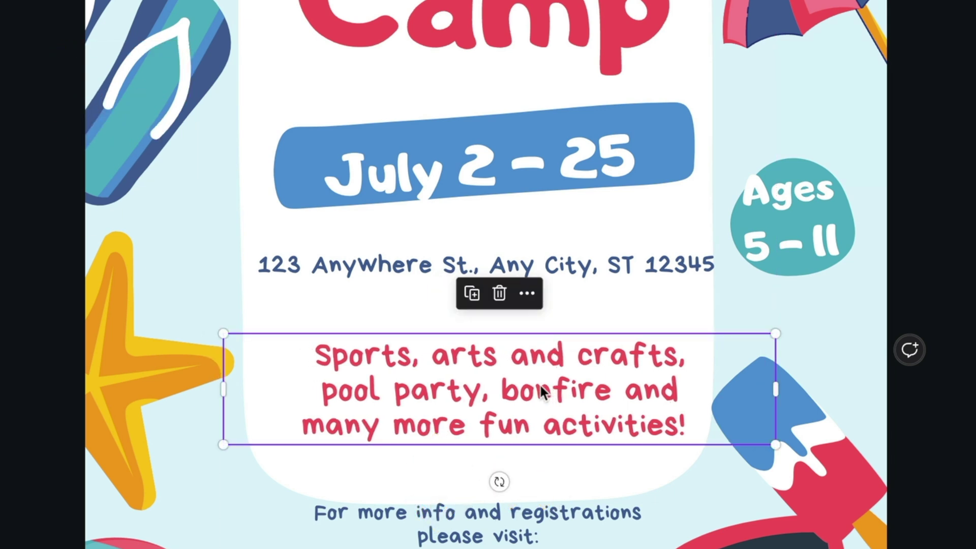
key(shift+Left)
key(shift+Left)
key(shift+Left)
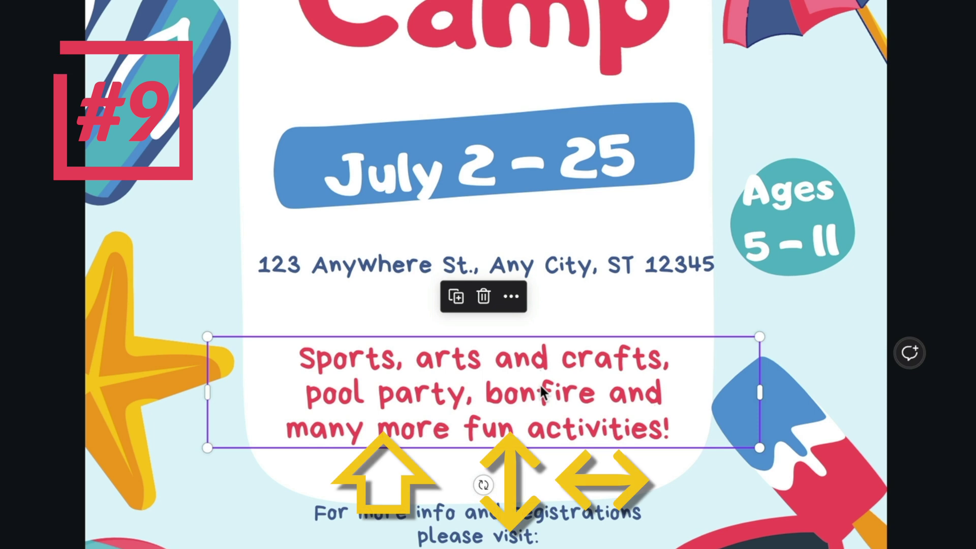
key(shift+Right)
key(shift+Right)
key(shift+Right)
key(shift+Left)
key(shift+Left)
key(shift+Left)
key(shift+Left)
key(shift+Left)
key(shift+Left)
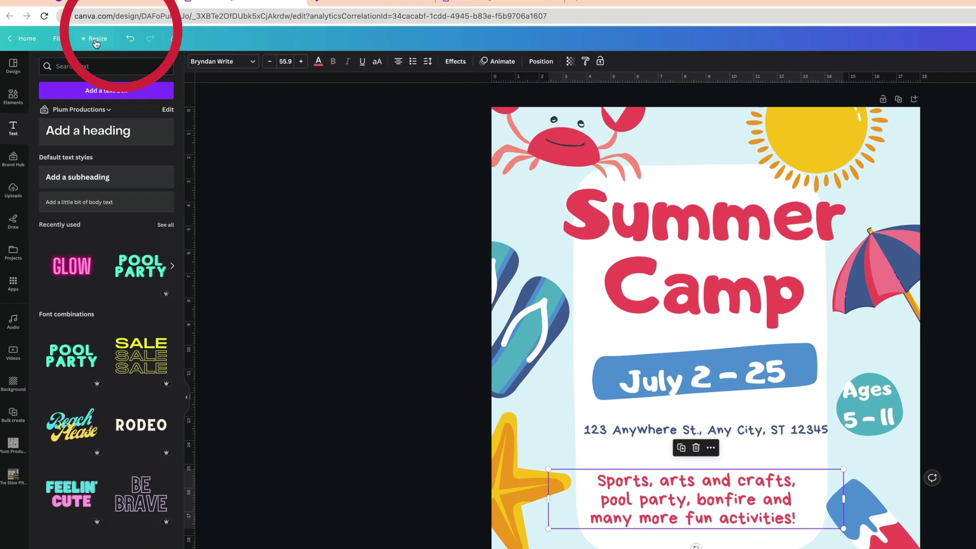
Make a 2000 × 2000 px resized copy, then nudge the sunglasses and select the popsicle
click(70, 49)
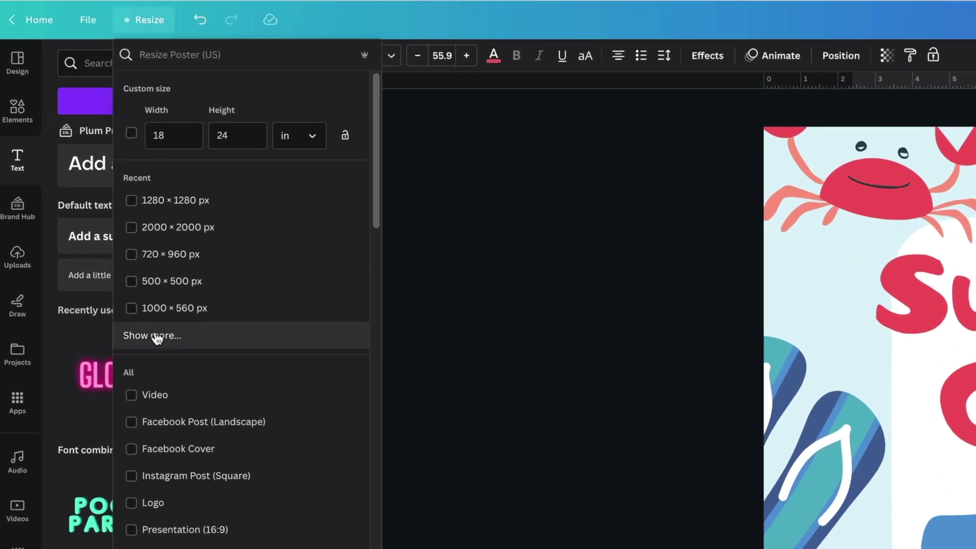
scroll(251, 499, down, 4)
scroll(250, 497, up, 4)
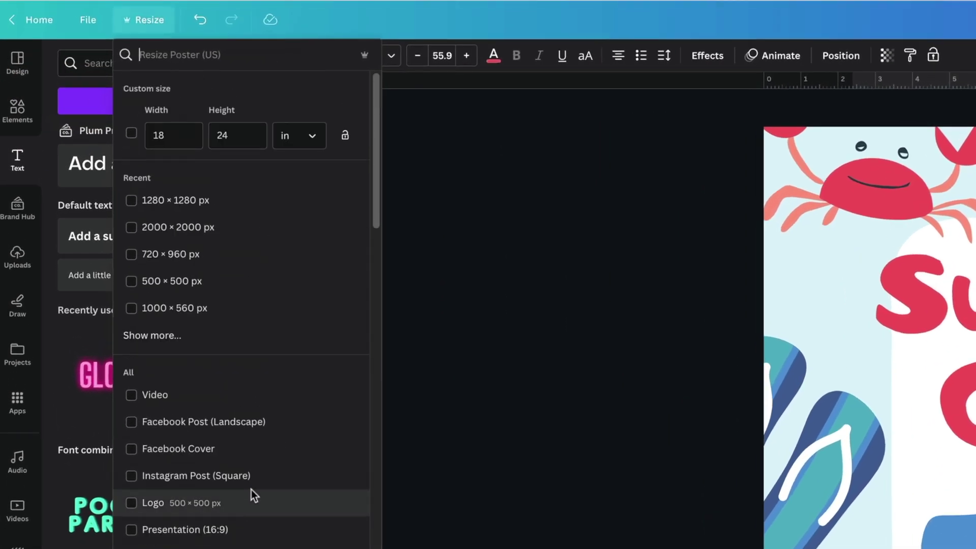
click(131, 227)
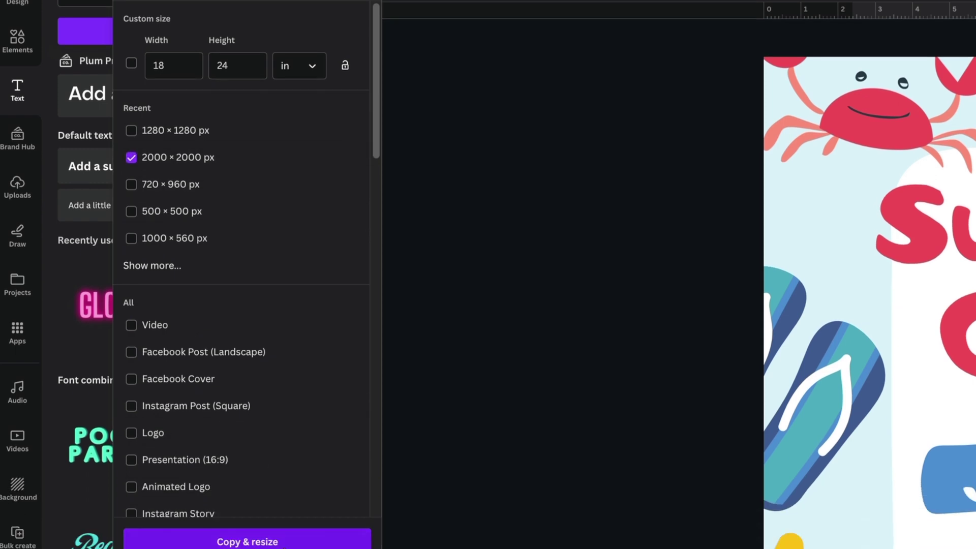
click(285, 414)
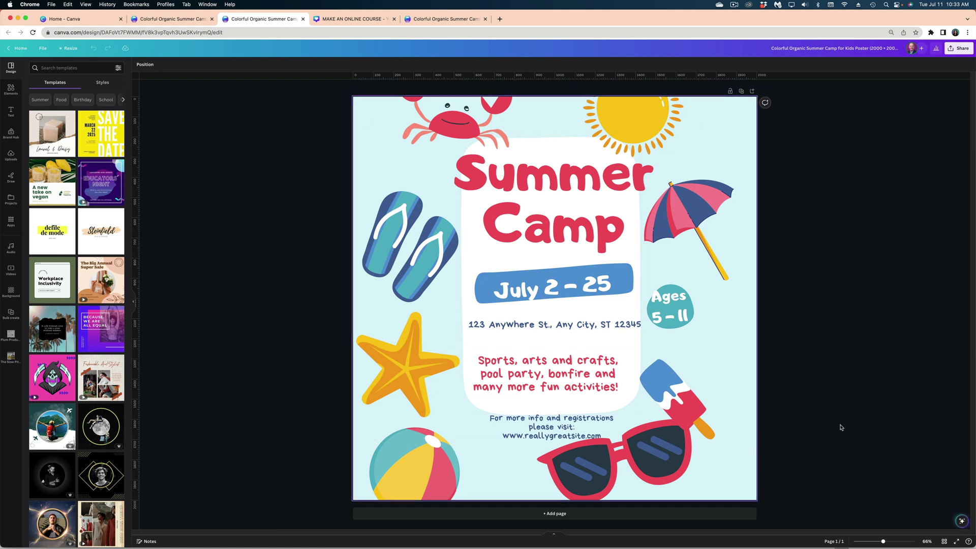
drag(640, 456, 656, 461)
click(695, 400)
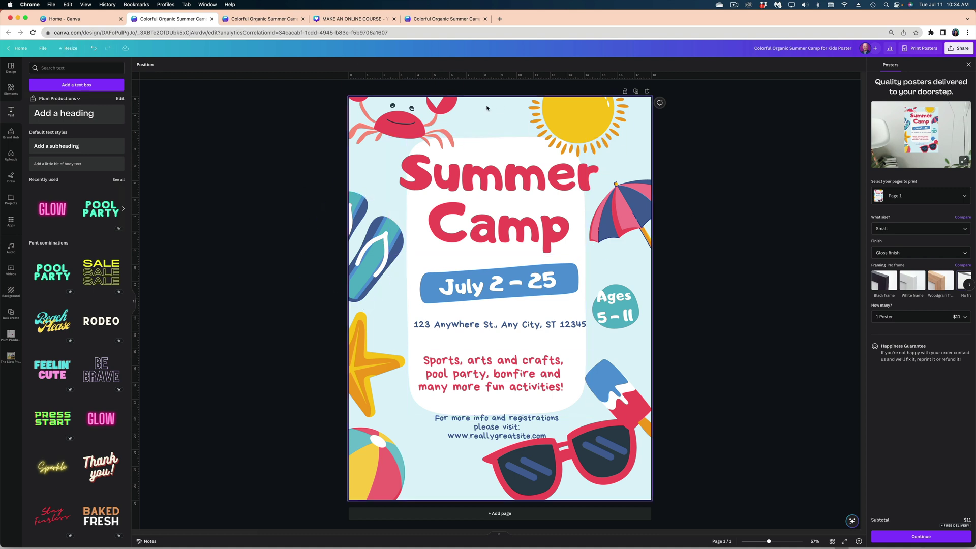
In the Layers list, raise the flip-flops, beach ball and registration info text
click(397, 125)
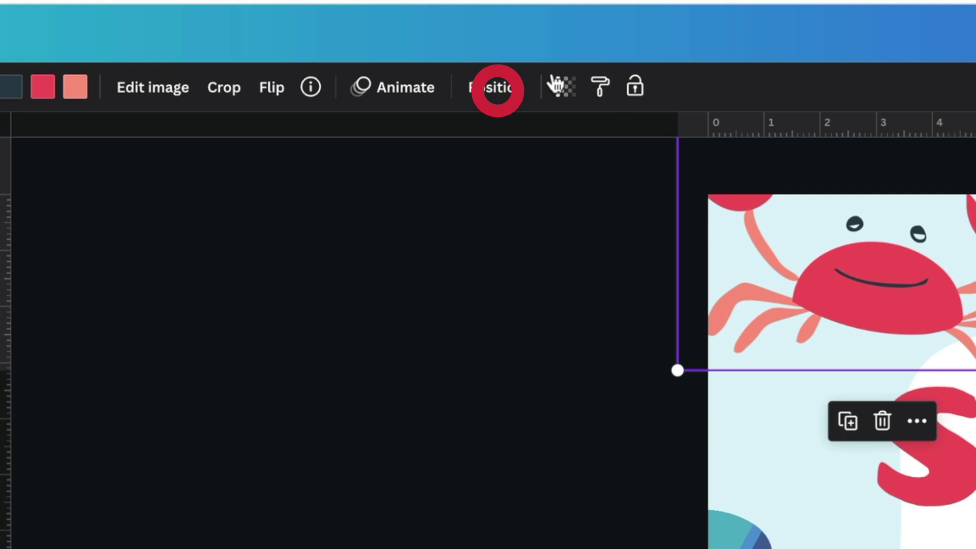
click(498, 87)
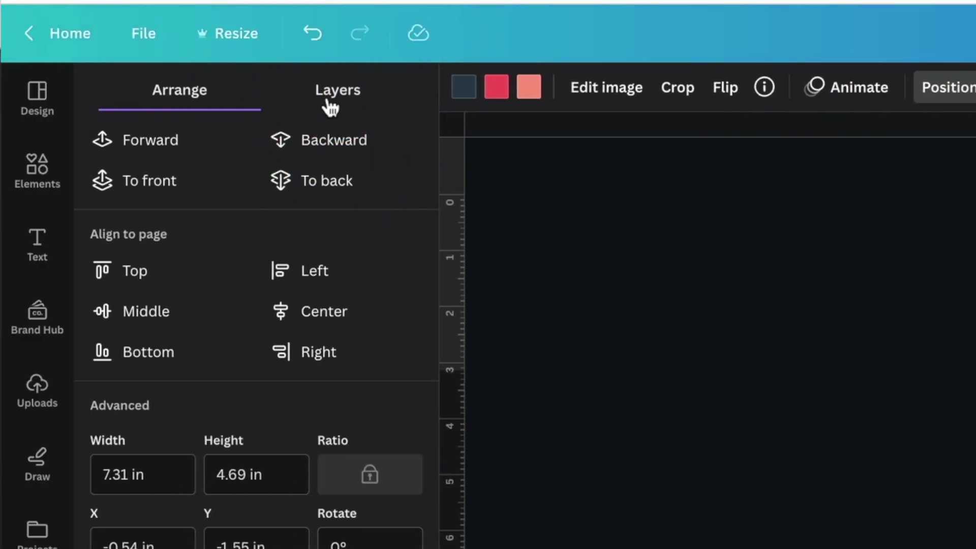
click(317, 99)
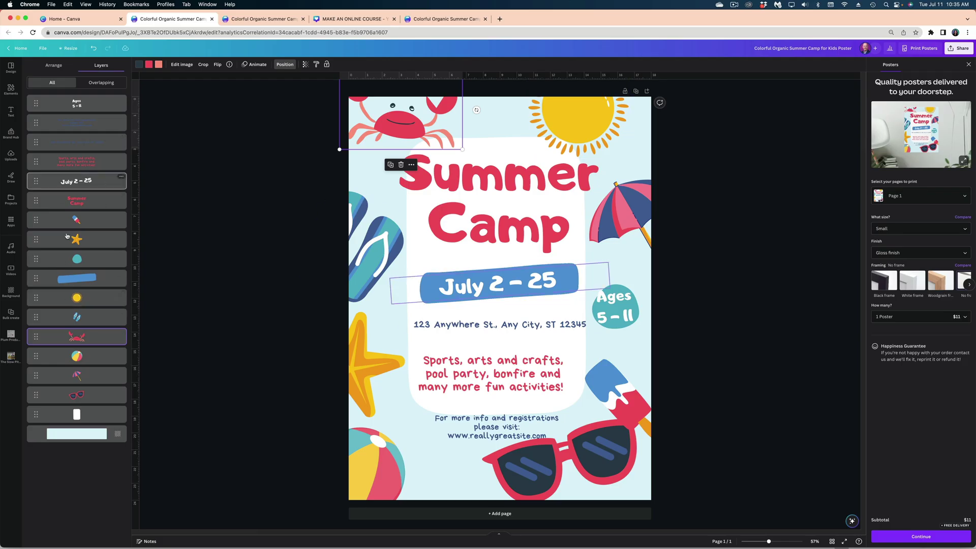
drag(84, 319, 79, 239)
drag(77, 356, 81, 264)
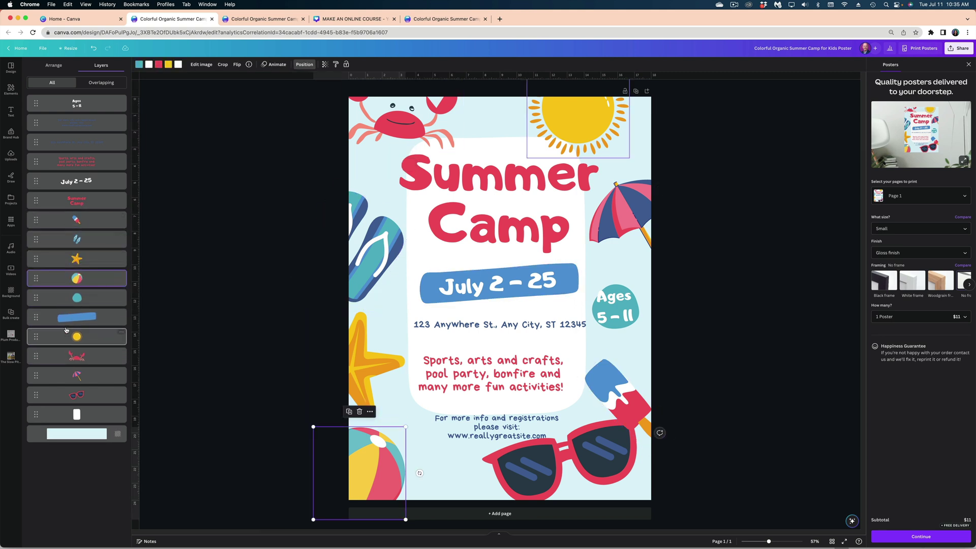
drag(76, 123, 76, 102)
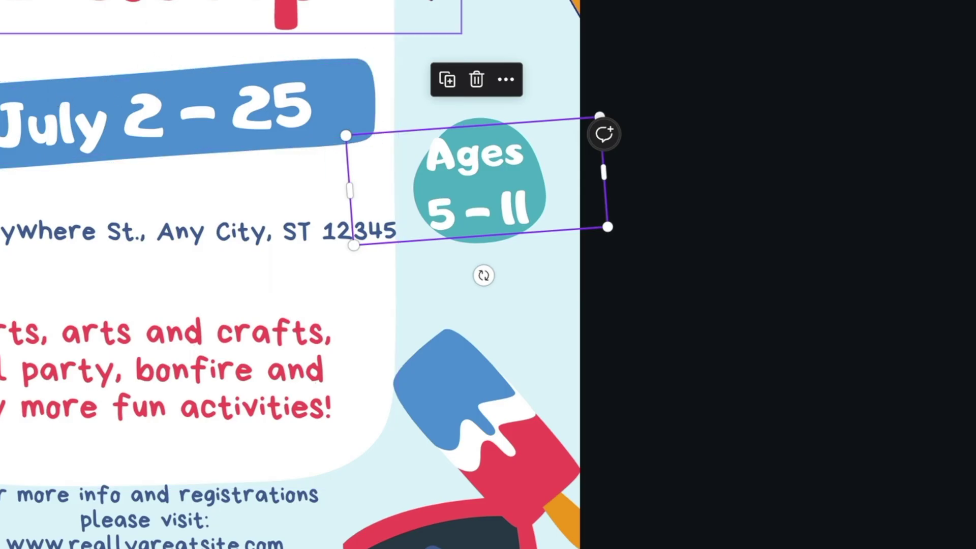
Show the layers list from the July 2 – 25 bar's Layer context menu
right_click(237, 103)
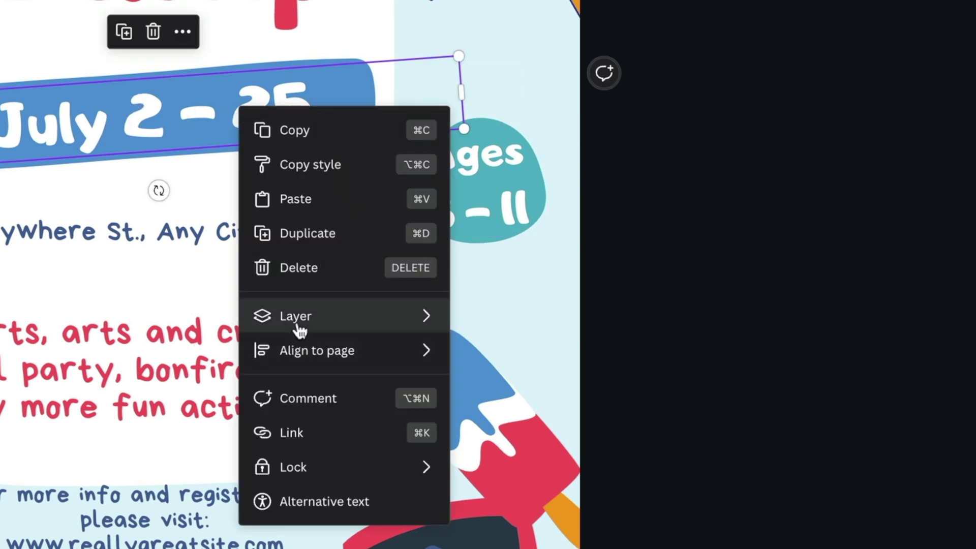
mouse_move(421, 328)
click(527, 460)
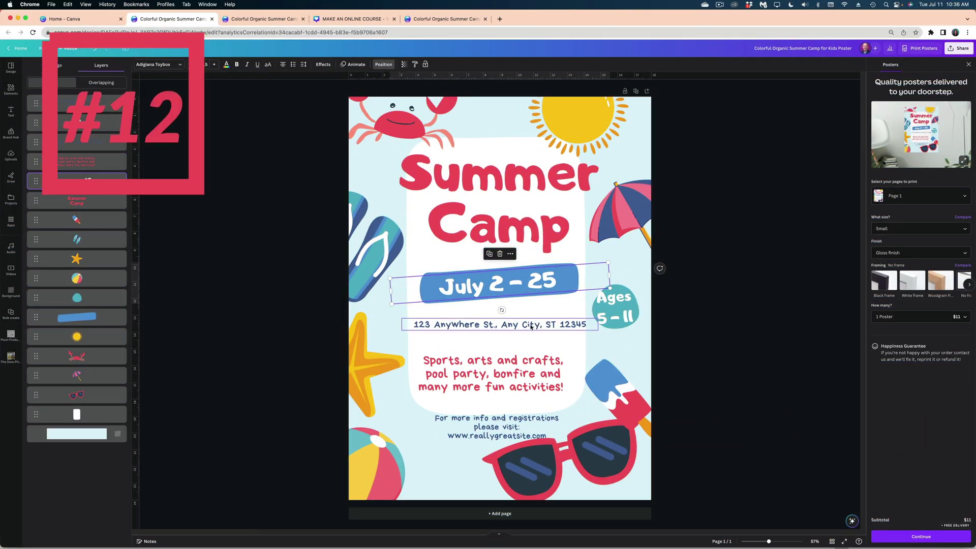
Select all of the address text and make it uppercase
click(531, 328)
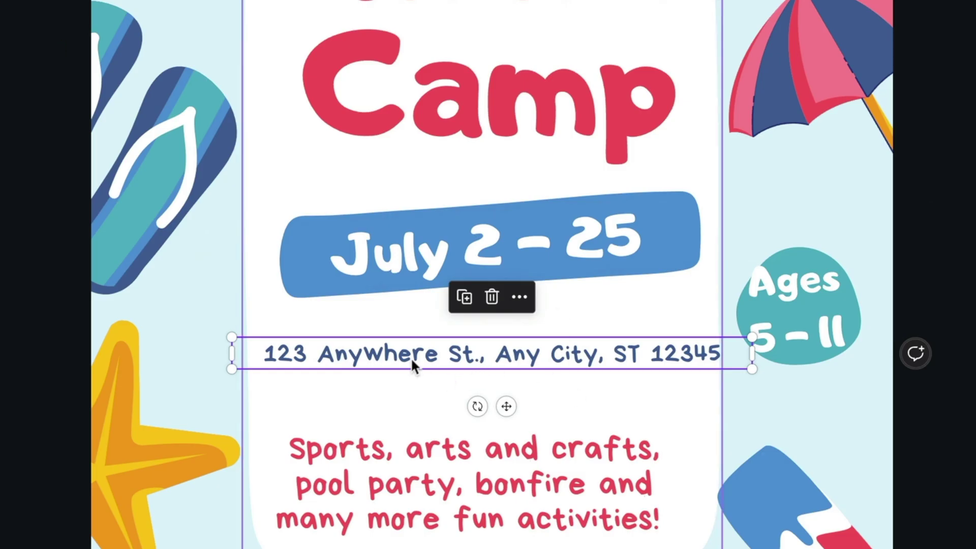
double_click(312, 354)
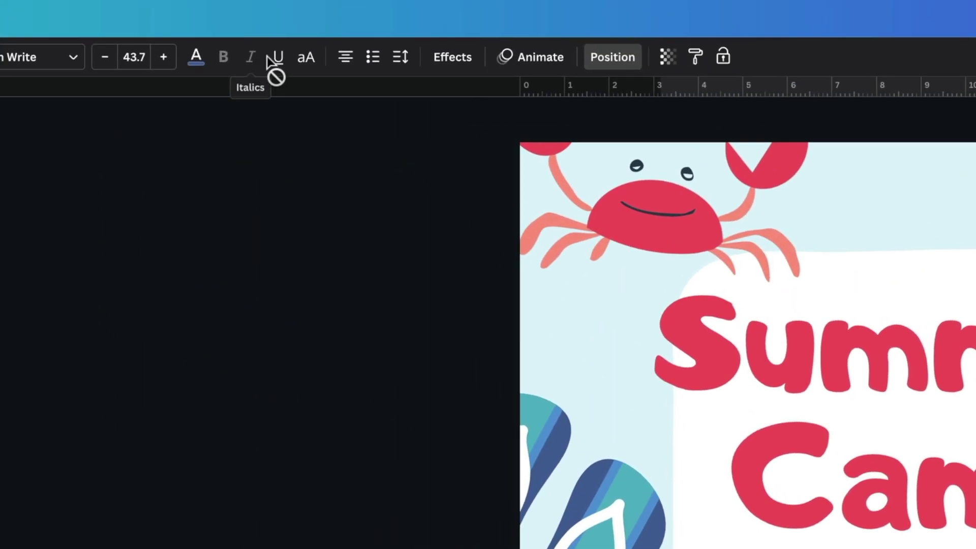
click(307, 57)
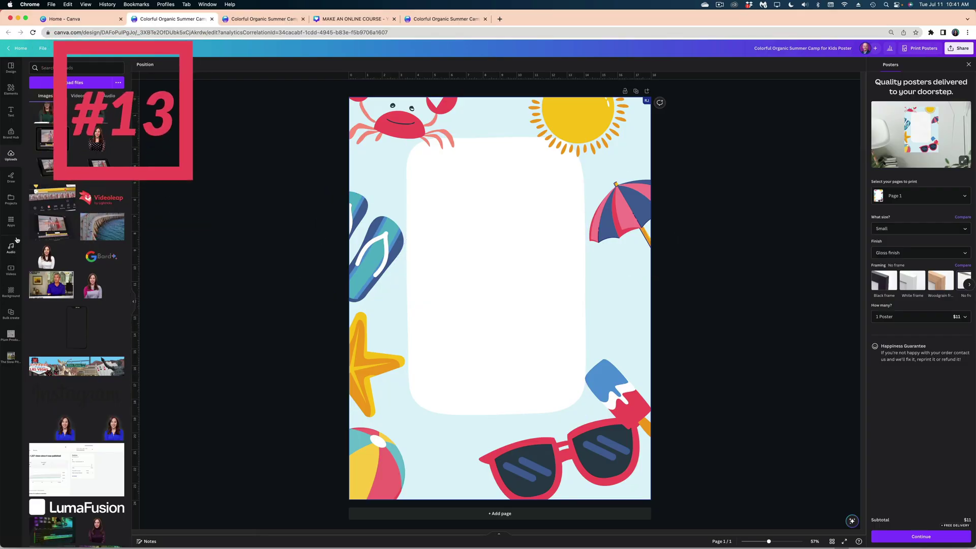
From Elements, try the R, C and L shape shortcuts, deleting the extras so one square remains
click(11, 94)
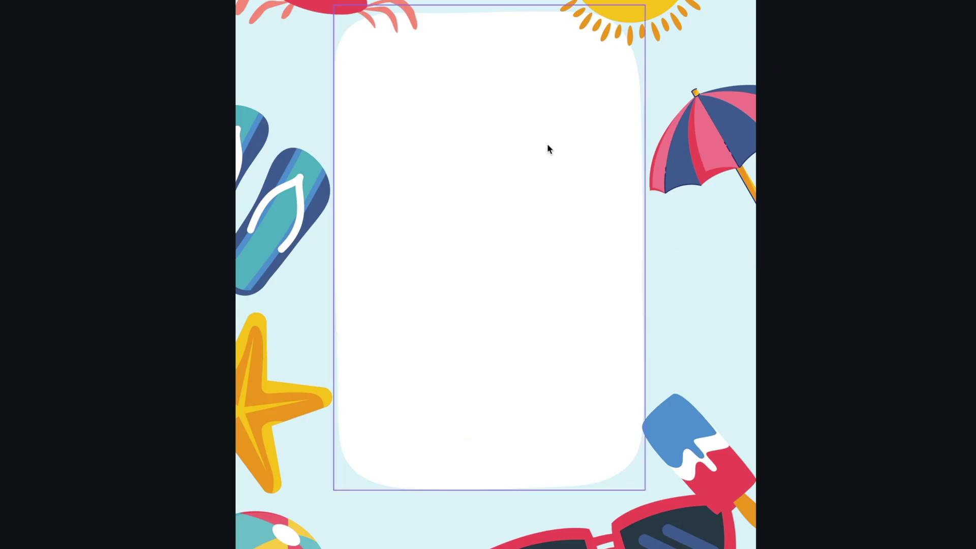
key(r)
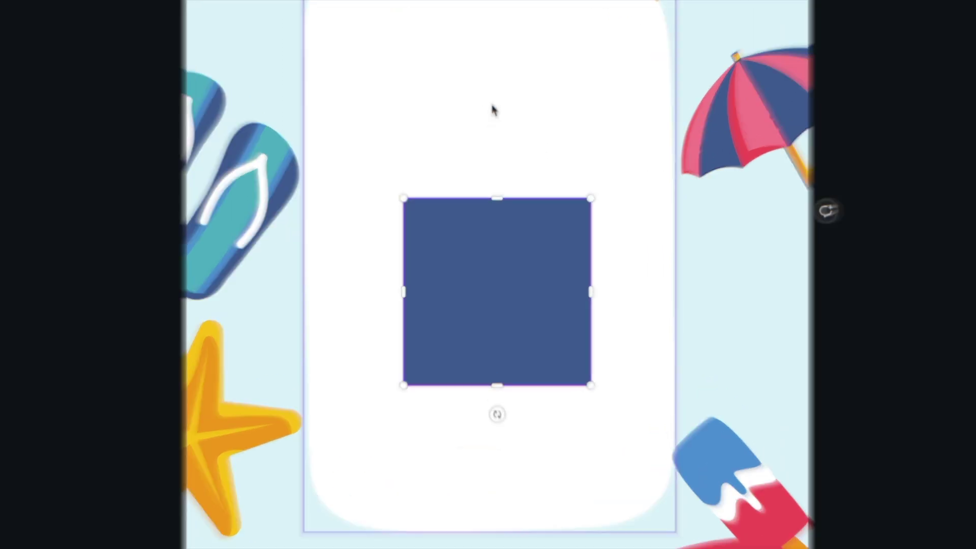
key(Delete)
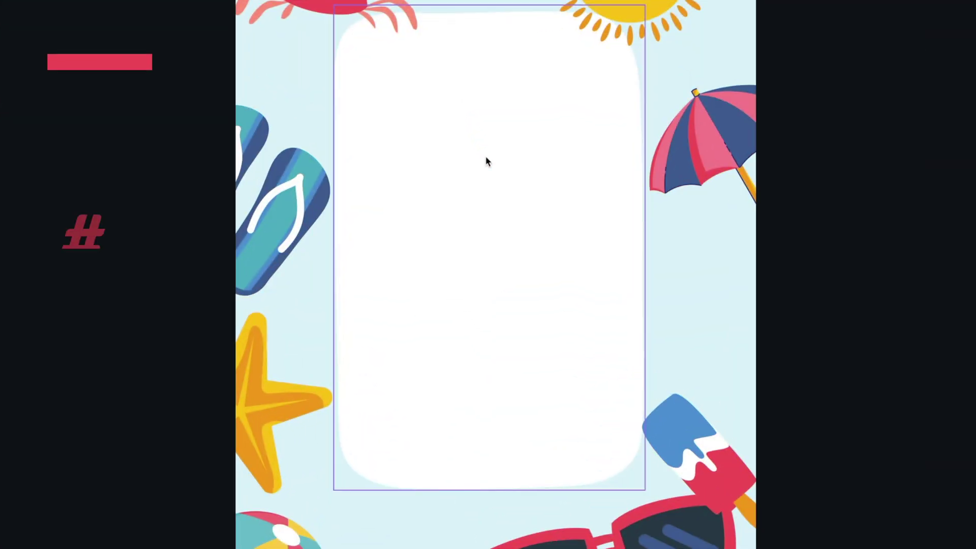
key(c)
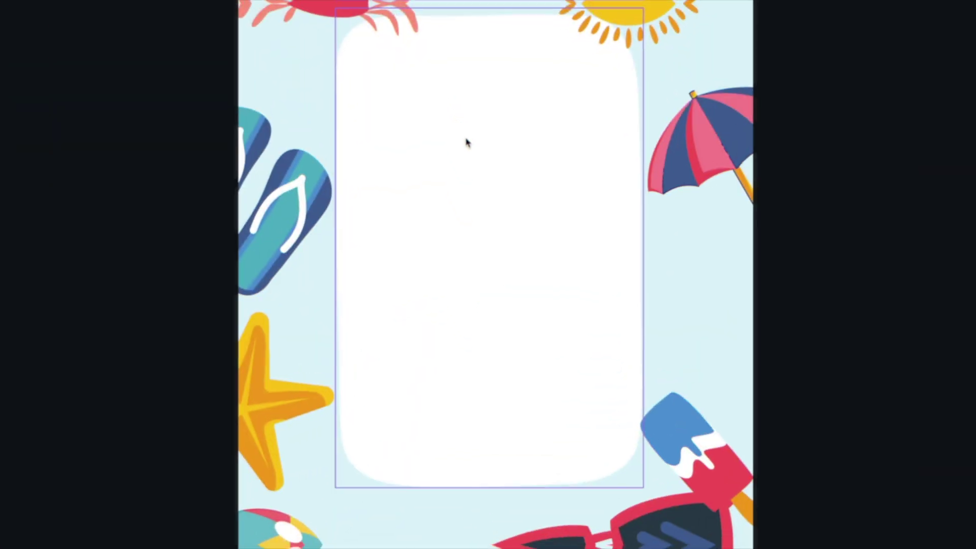
key(l)
key(l)
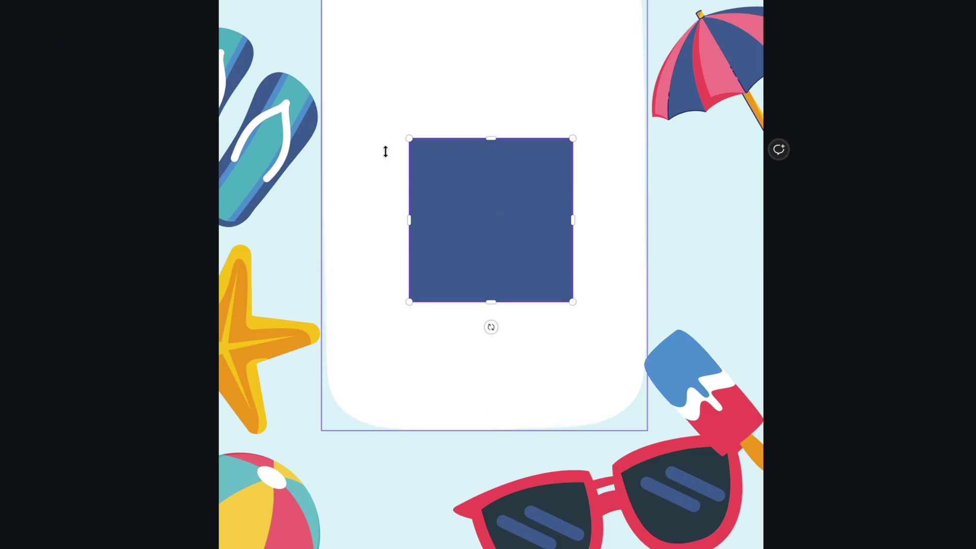
Enlarge the blue square evenly from its centre to about 11.4 by 11.4
double_click(434, 215)
drag(411, 302, 228, 447)
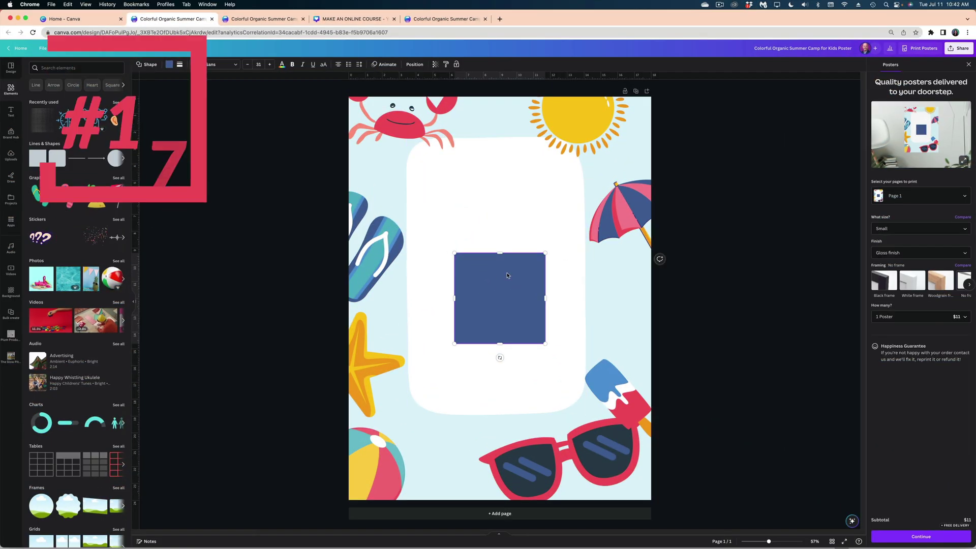
double_click(507, 275)
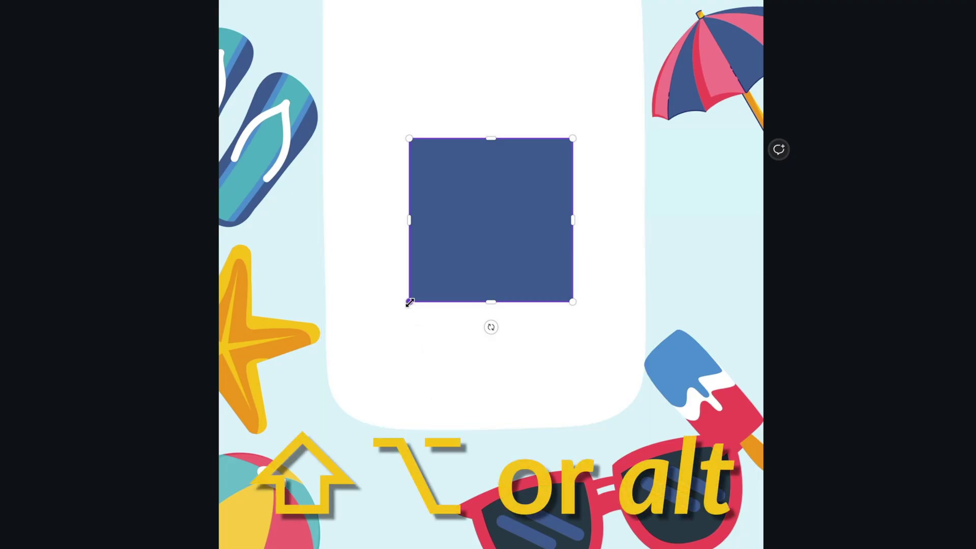
drag(400, 310, 263, 437)
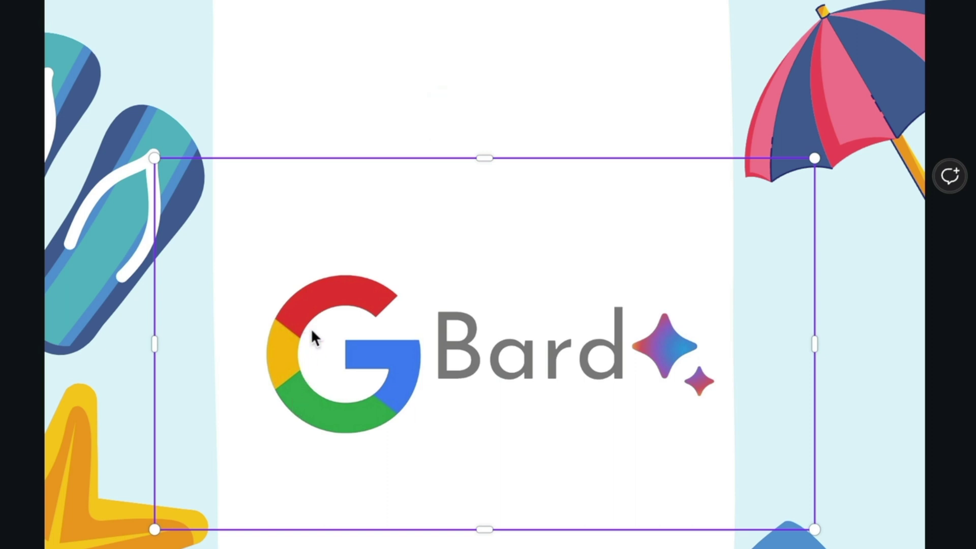
Alt-drag the Bard logo box's side and top handles to trim it equally on both sides
click(155, 346)
drag(157, 344, 239, 344)
drag(480, 157, 480, 239)
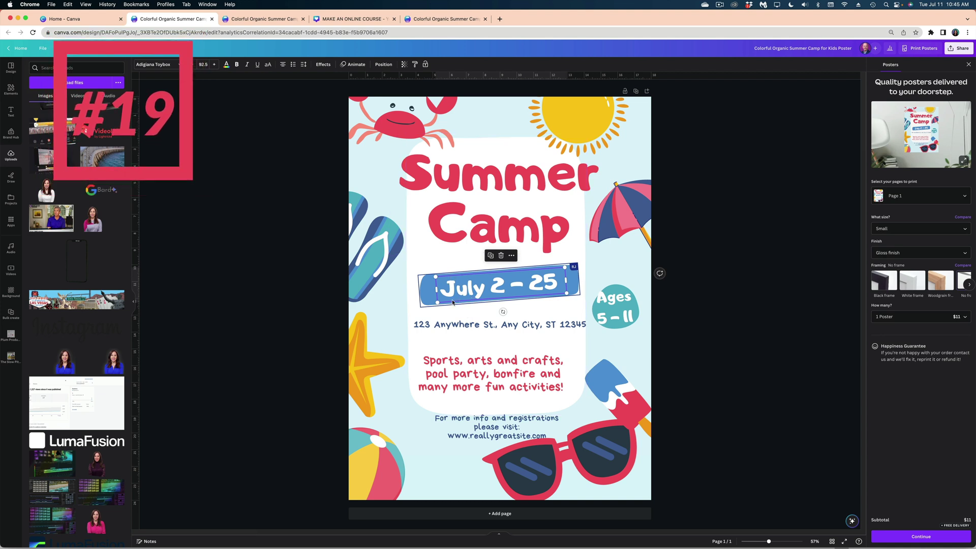
Group the July 2 – 25 bar with its text, move it as one piece, then ungroup
click(490, 281)
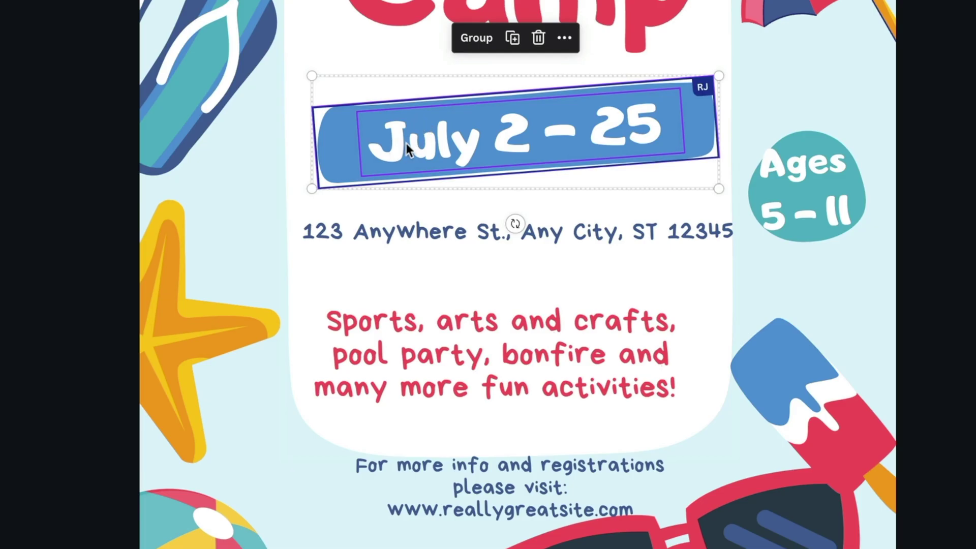
right_click(406, 145)
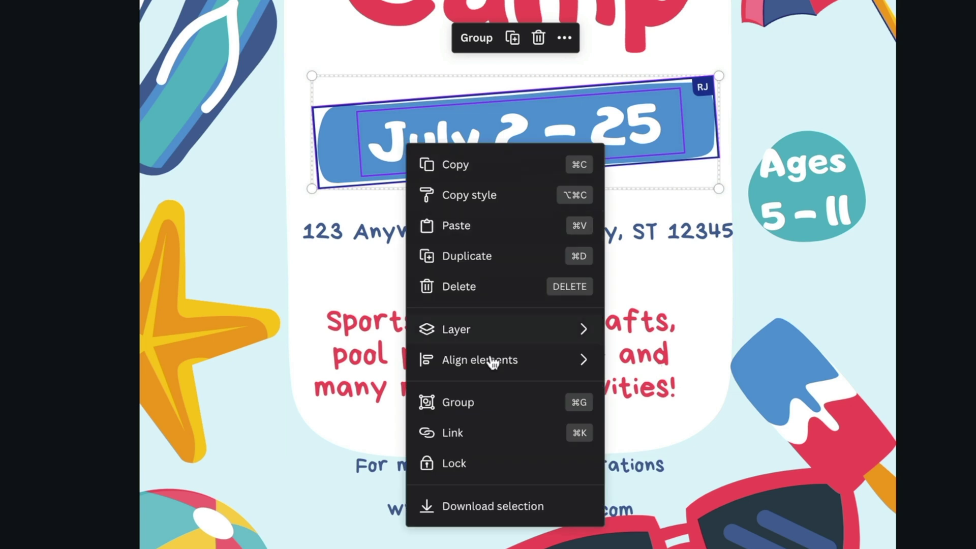
click(503, 400)
drag(490, 138, 460, 149)
right_click(460, 148)
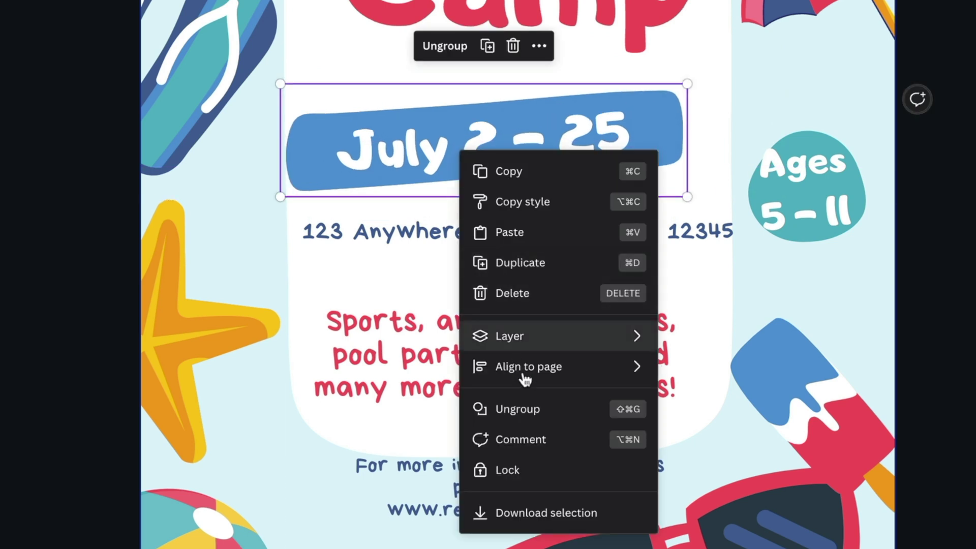
click(536, 412)
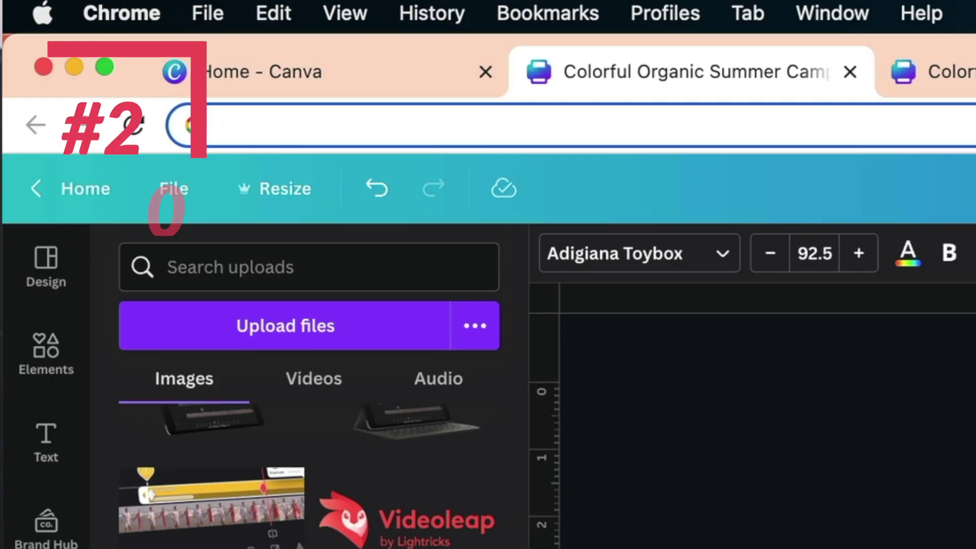
Load canva.com/colors and browse to palette pages 2 and 3
text(canva.co)
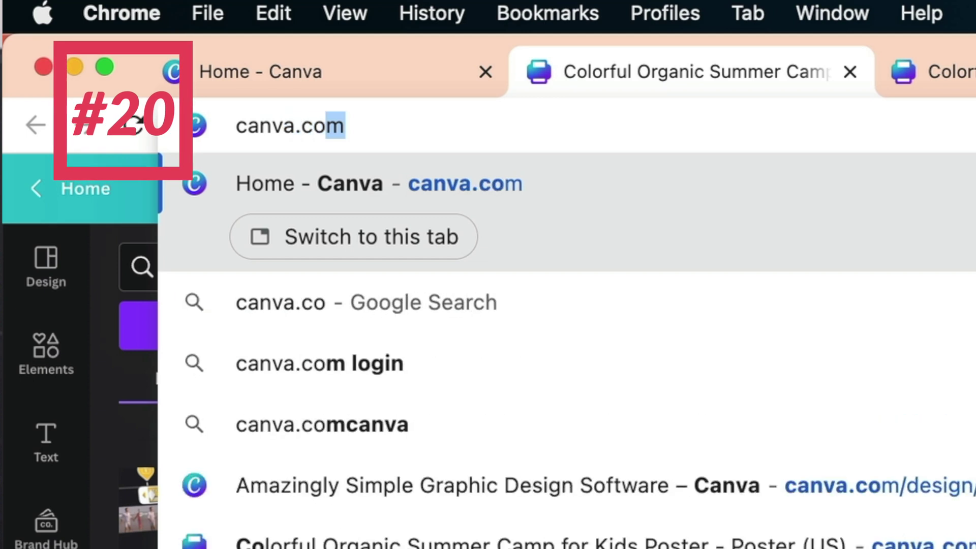
text(m/colors)
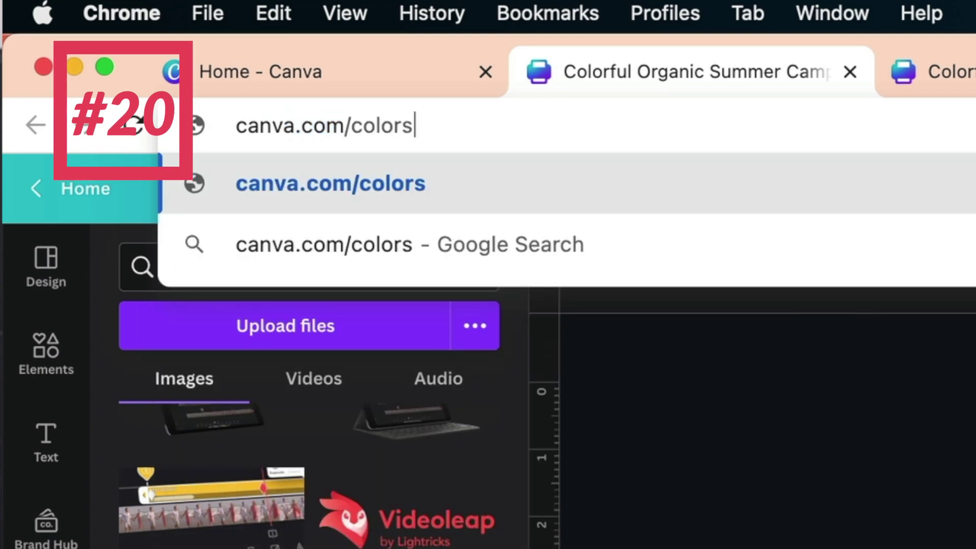
key(Return)
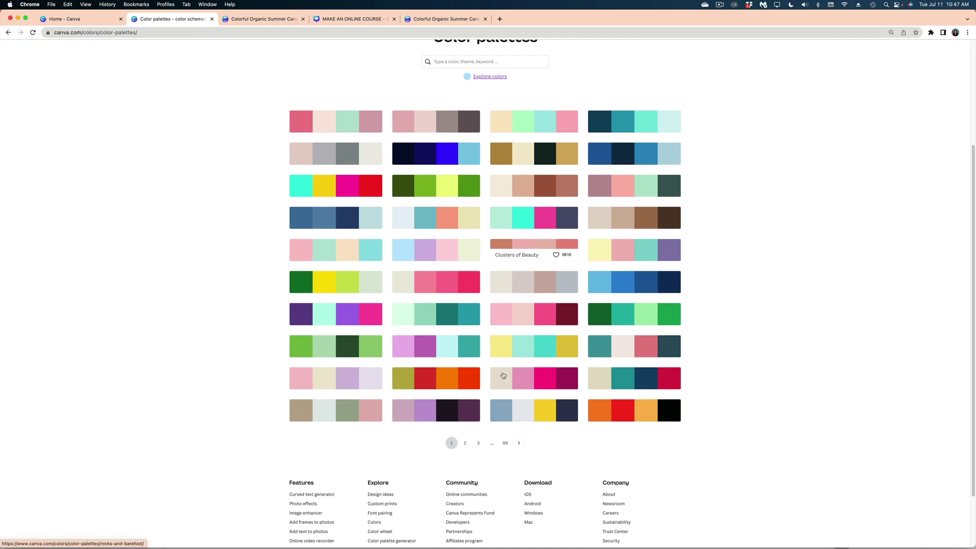
click(465, 443)
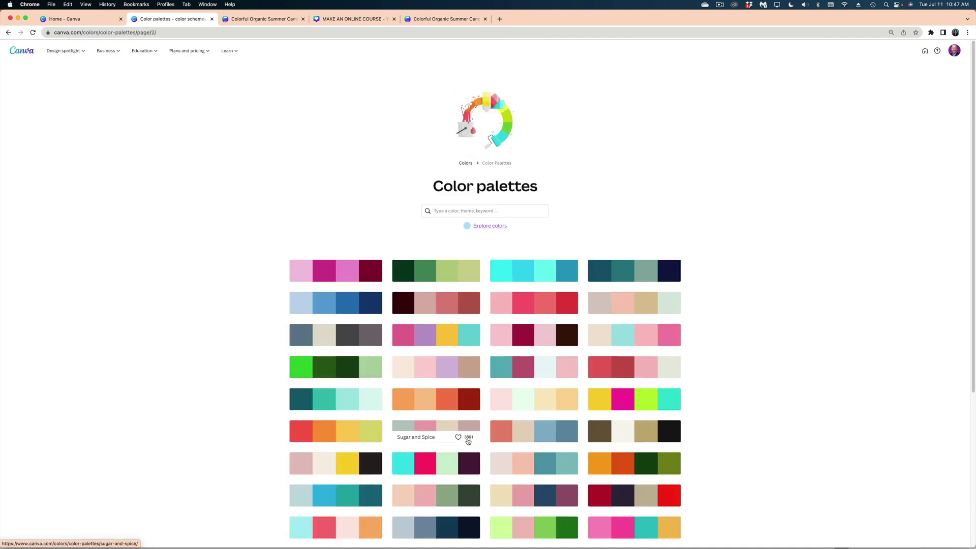
scroll(474, 443, down, 3)
click(478, 460)
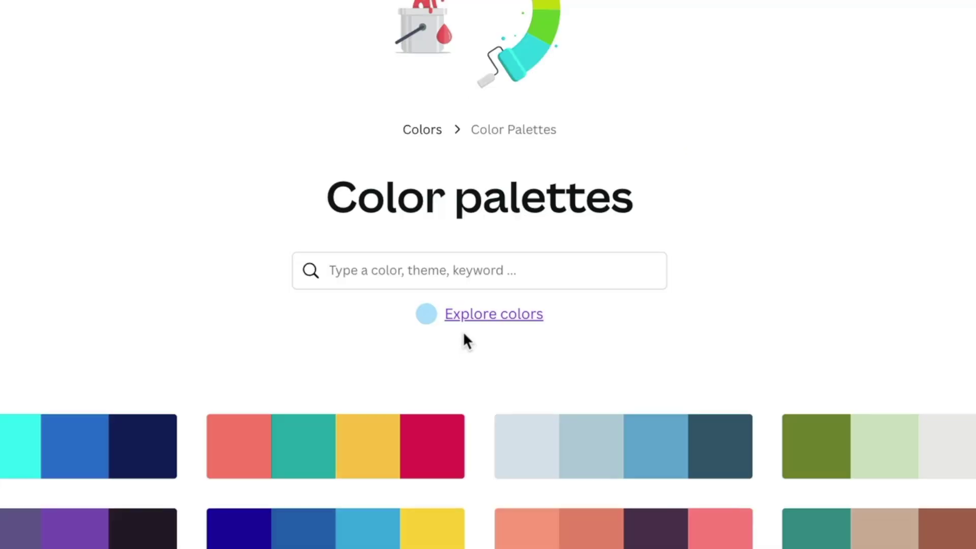
Open the colour meanings collection, then the Dusty Rose colour page
click(473, 317)
scroll(677, 344, down, 10)
scroll(677, 343, down, 15)
click(333, 281)
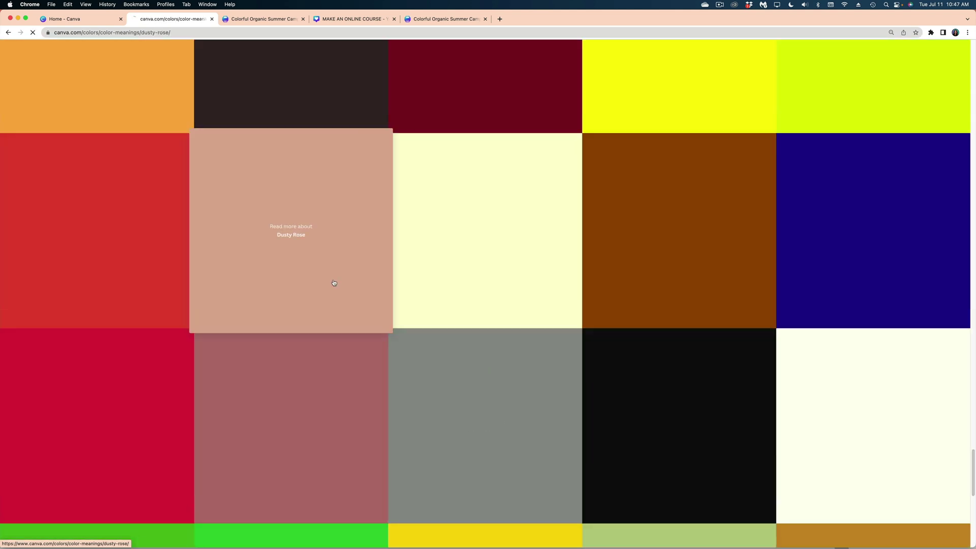